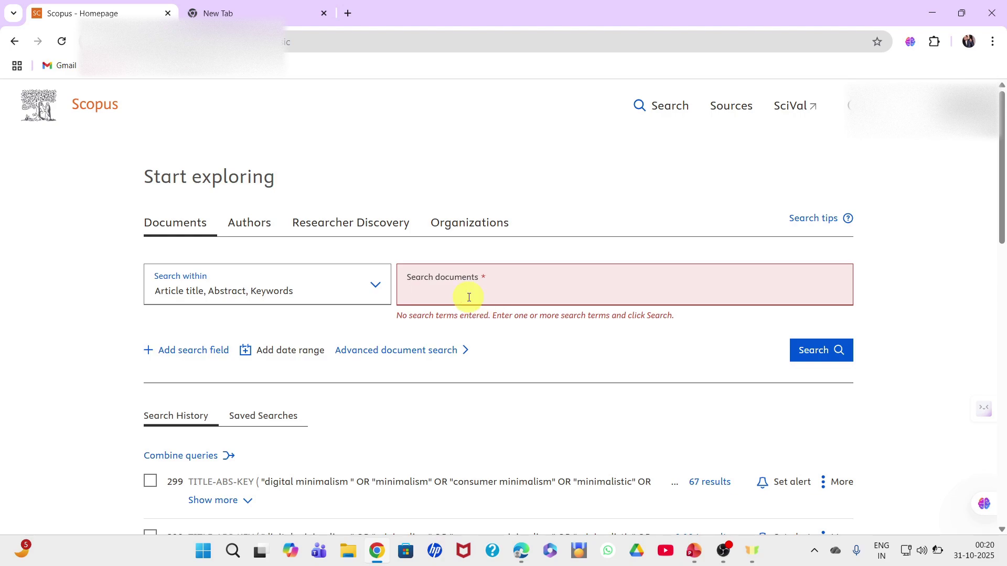
- Search article titles, abstracts and keywords for the exact phrase "HR Analytics"
type("\"\"")
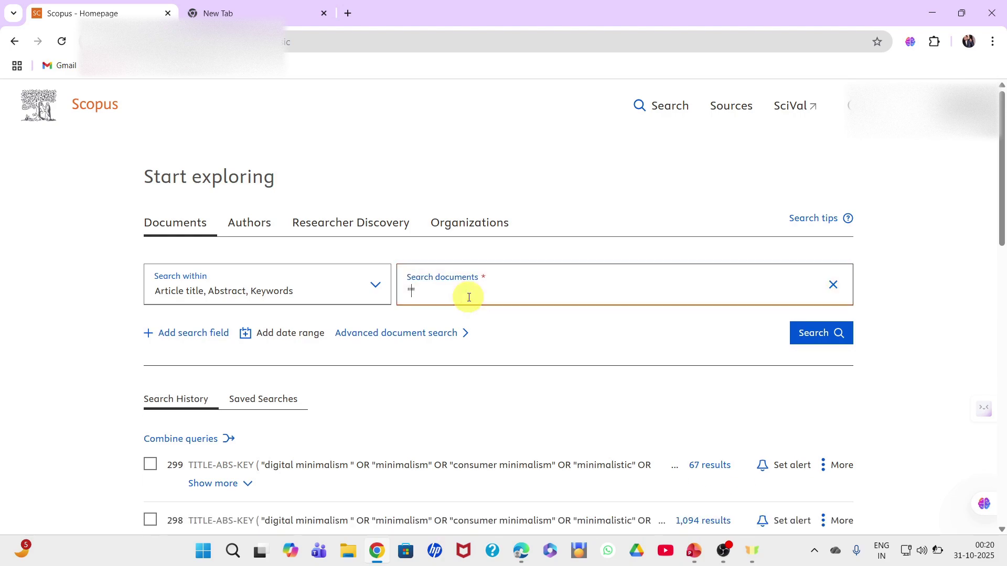
type("HR Analytics")
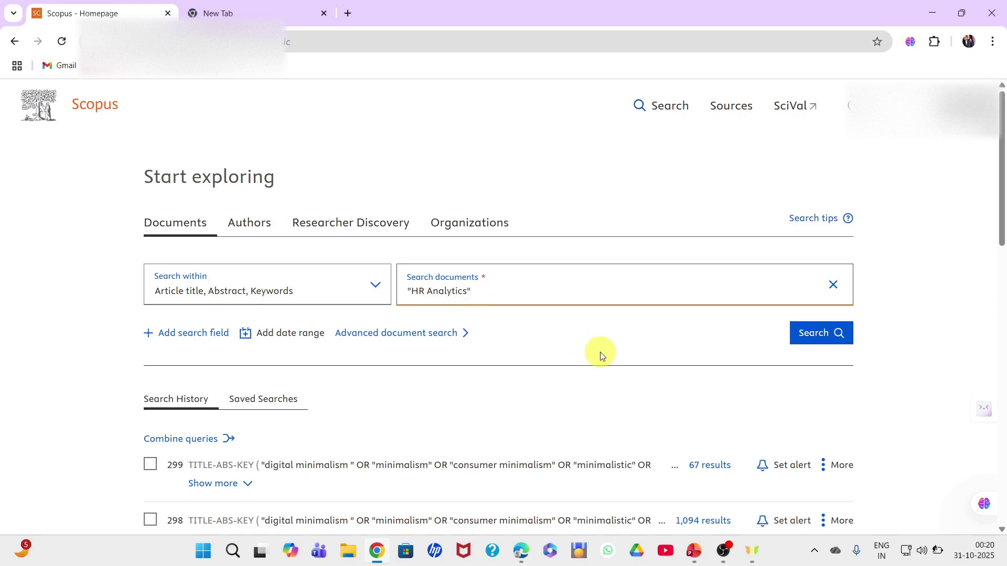
left_click(811, 344)
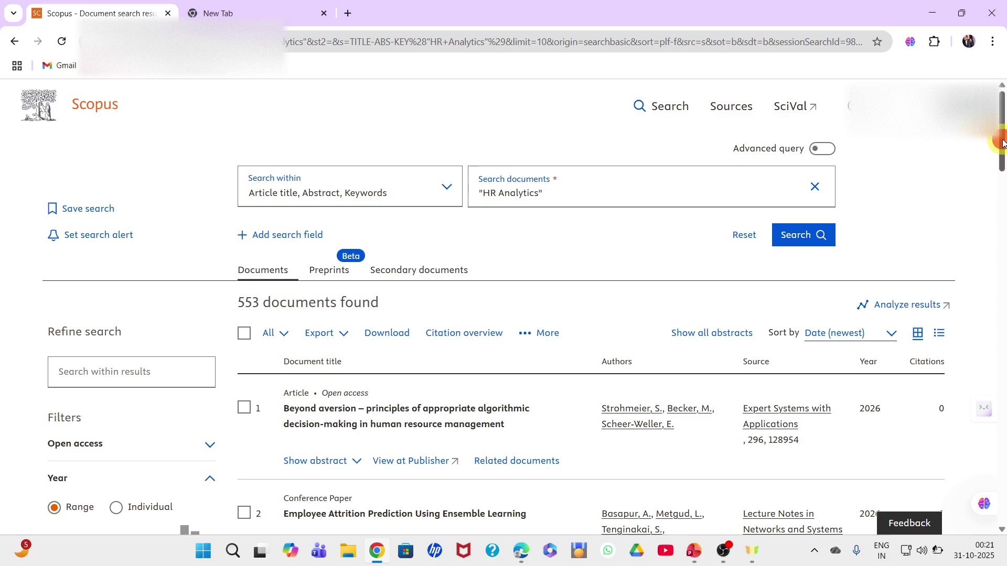
- Choose the subject areas Business, Management and Accounting and Economics, Econometrics and Finance as result filters
left_click_drag(1003, 143, 1003, 162)
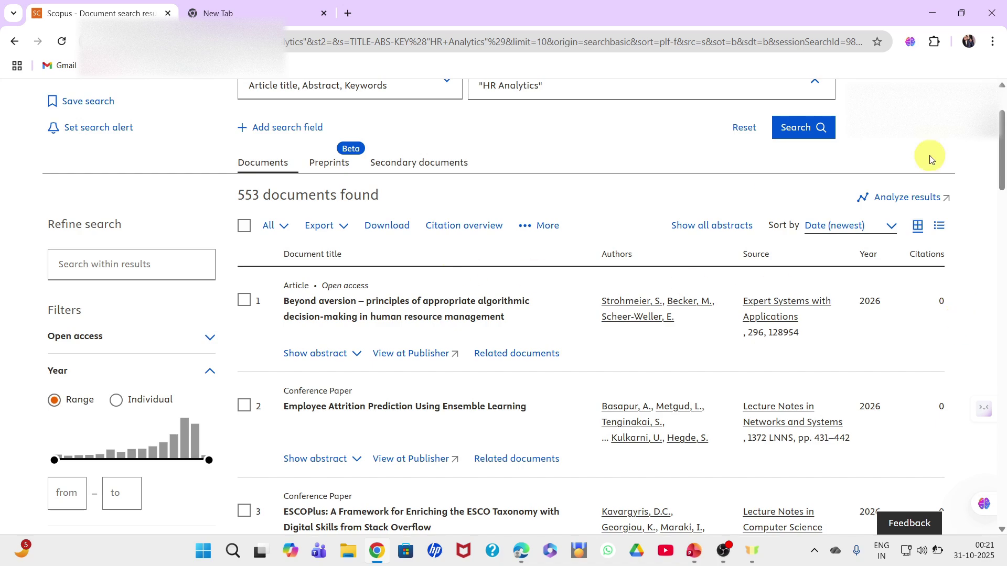
left_click_drag(1002, 132, 1002, 124)
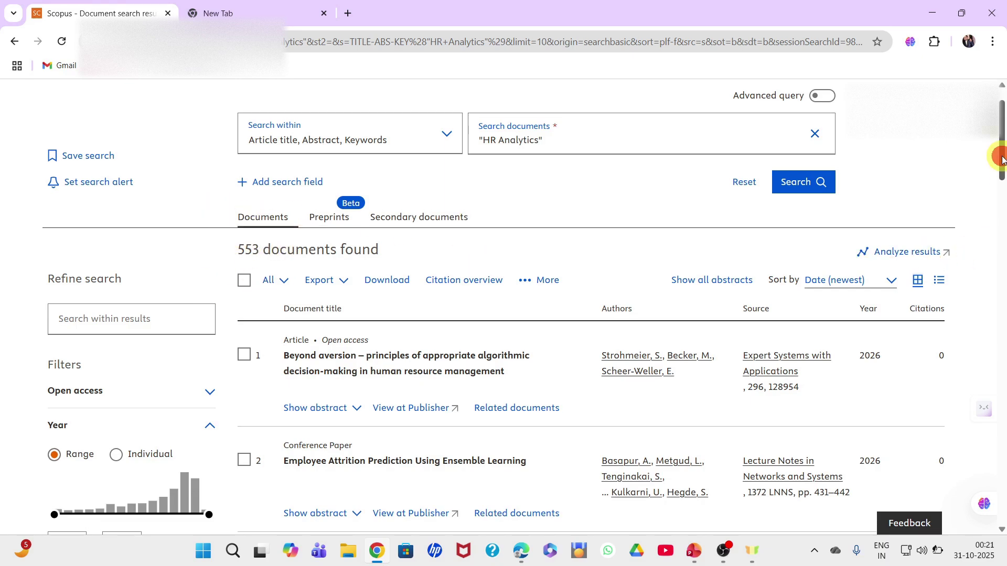
left_click_drag(1002, 160, 1002, 185)
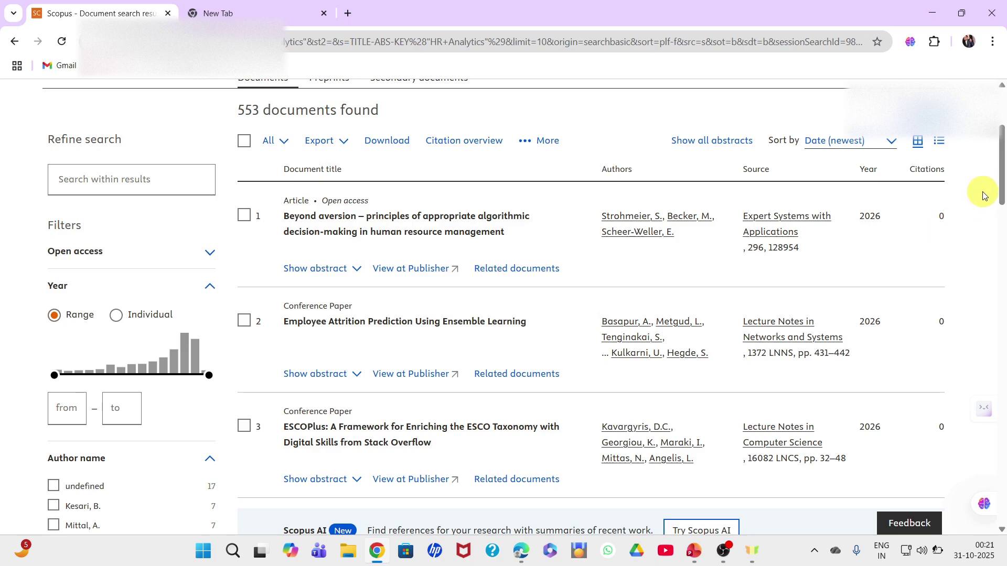
left_click_drag(1003, 166, 1003, 223)
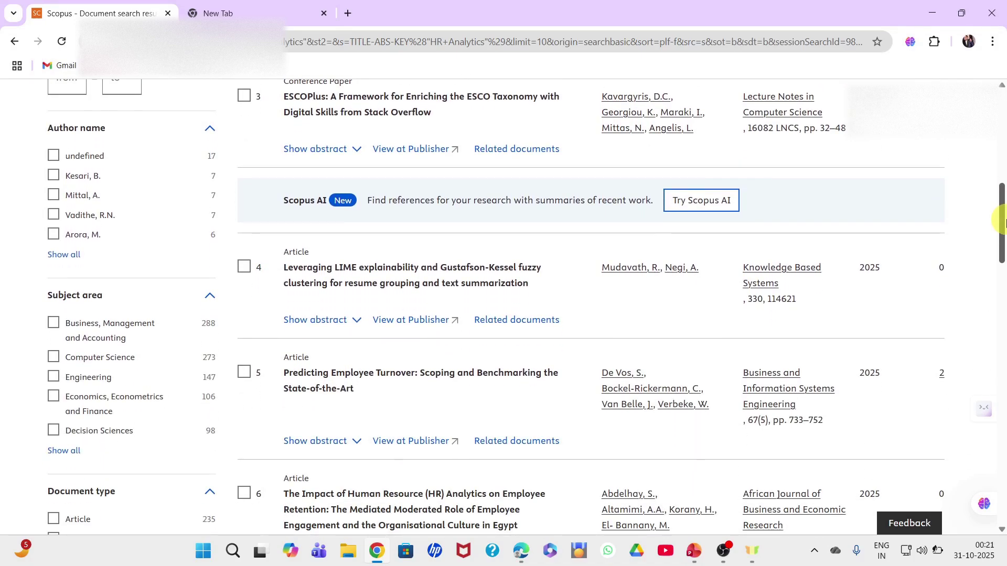
left_click_drag(1003, 226, 1003, 255)
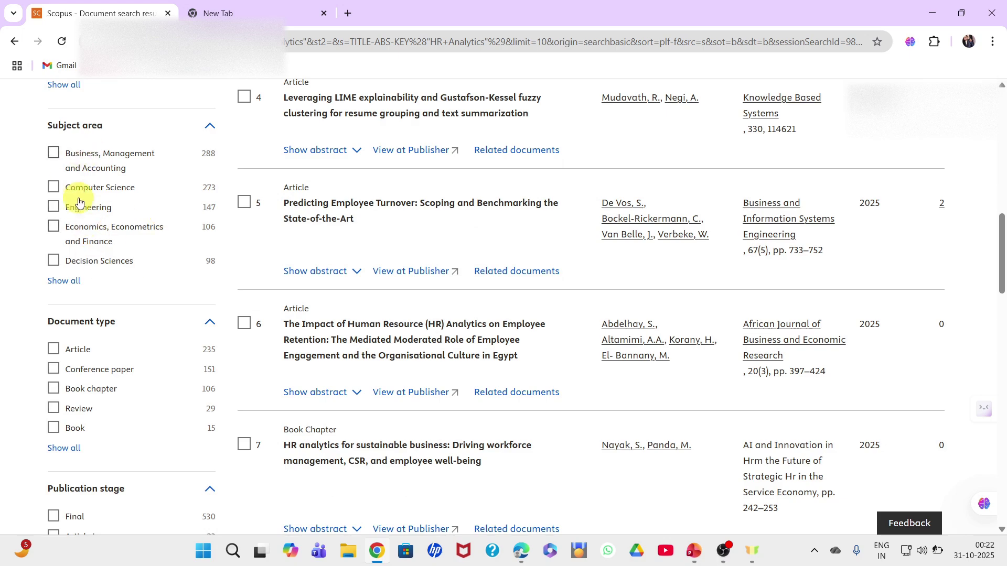
left_click(54, 155)
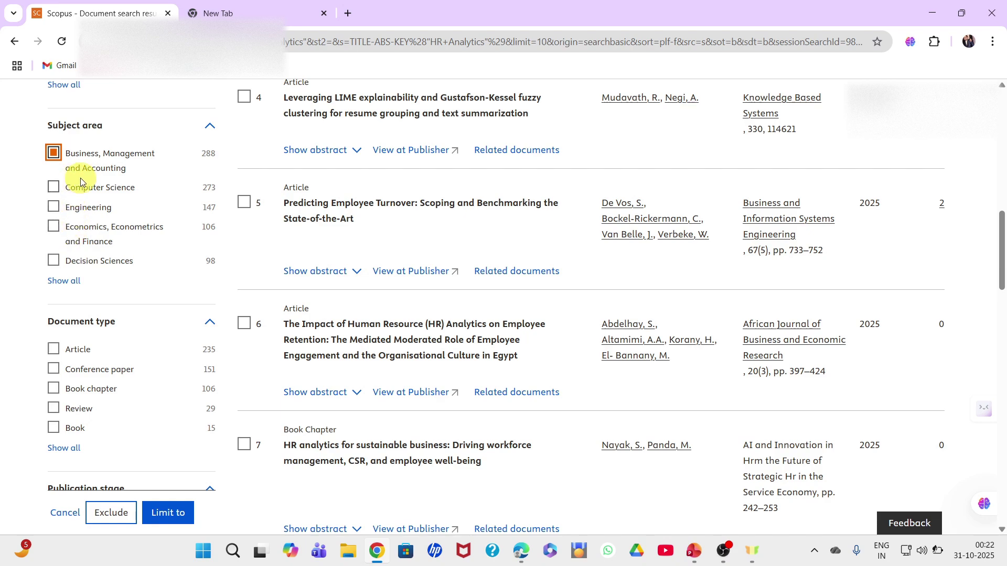
left_click(55, 226)
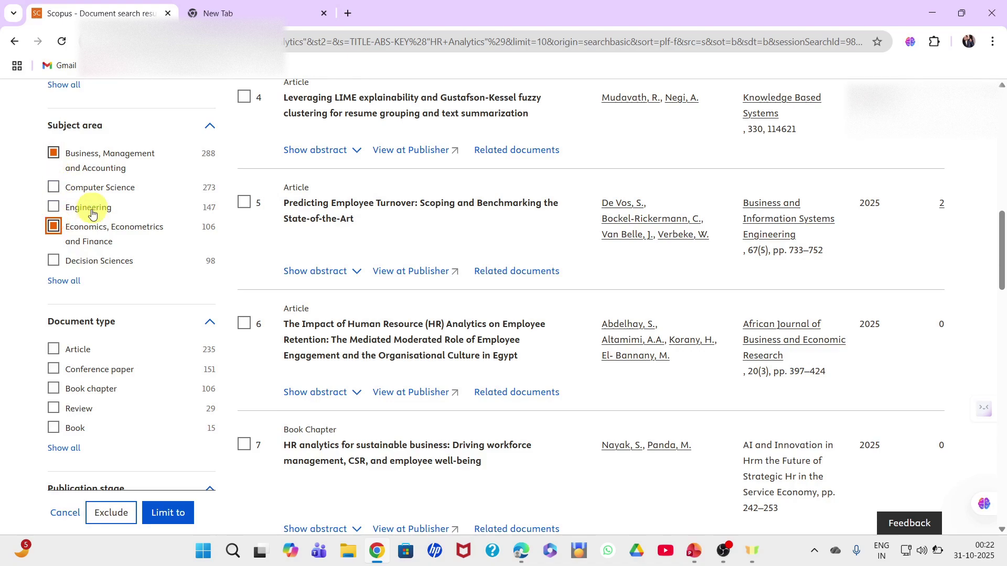
- Choose Article as the document type filter and Final as the publication stage filter
left_click(1002, 530)
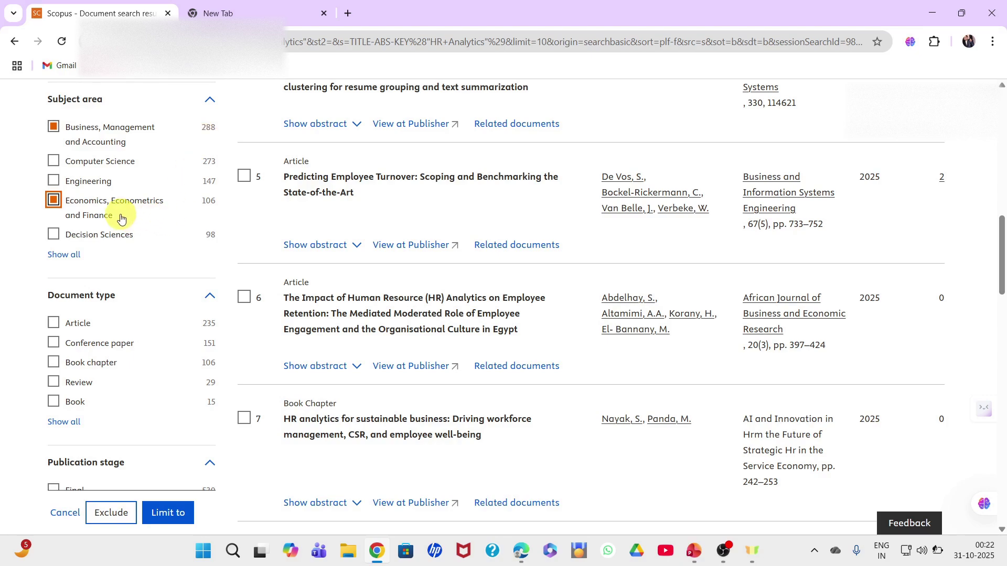
left_click(1001, 529)
scroll(1001, 532, "down", 5)
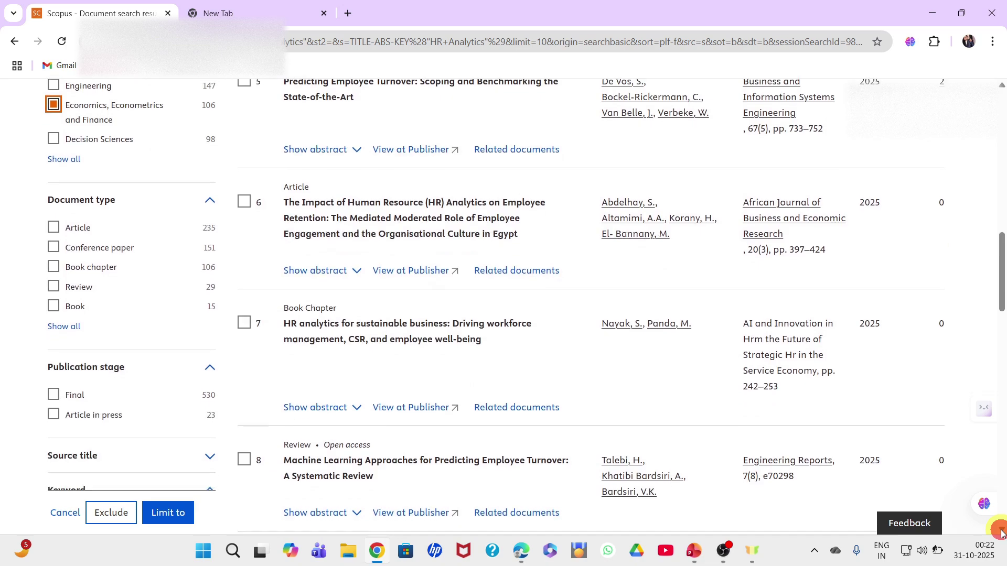
scroll(1002, 532, "down", 1)
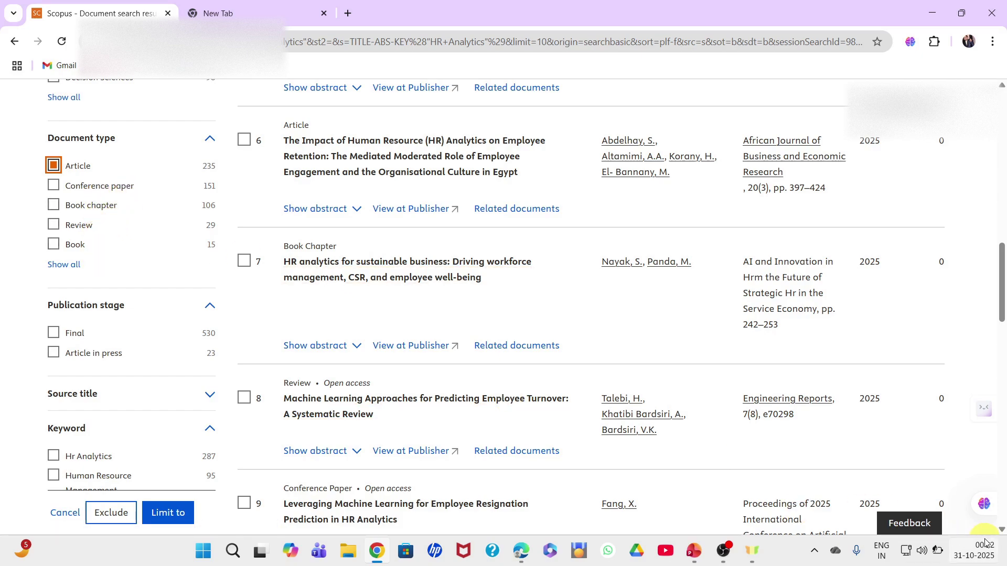
scroll(1002, 529, "down", 3)
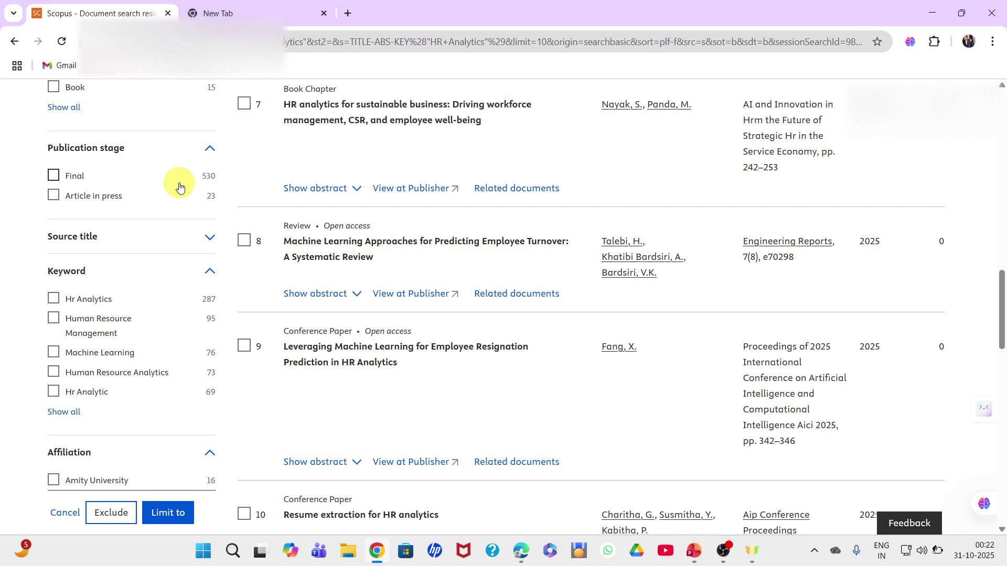
left_click(54, 176)
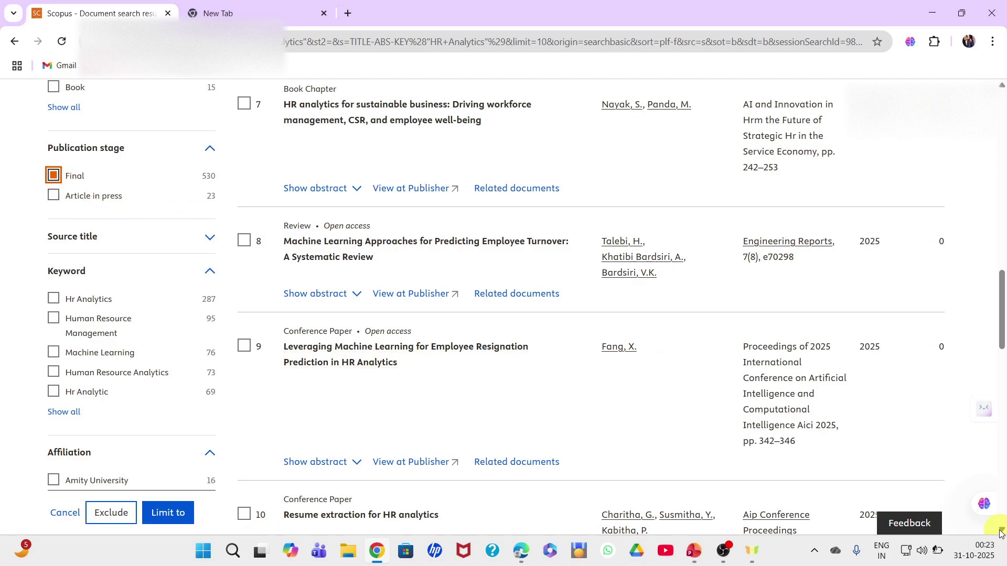
- Choose Journal as source type and English as language, and limit the results to all the chosen filters
scroll(1002, 532, "down", 3)
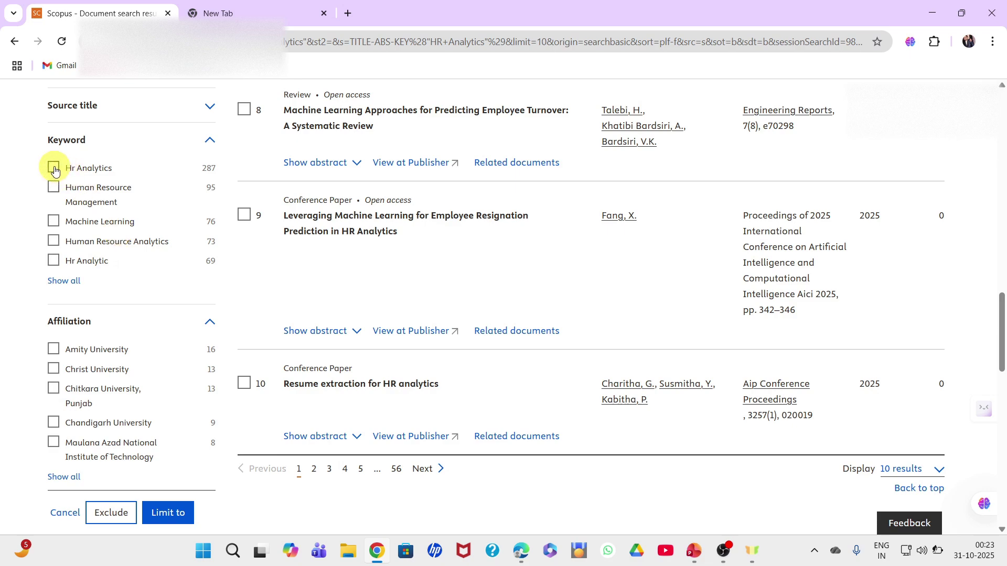
left_click(1002, 530)
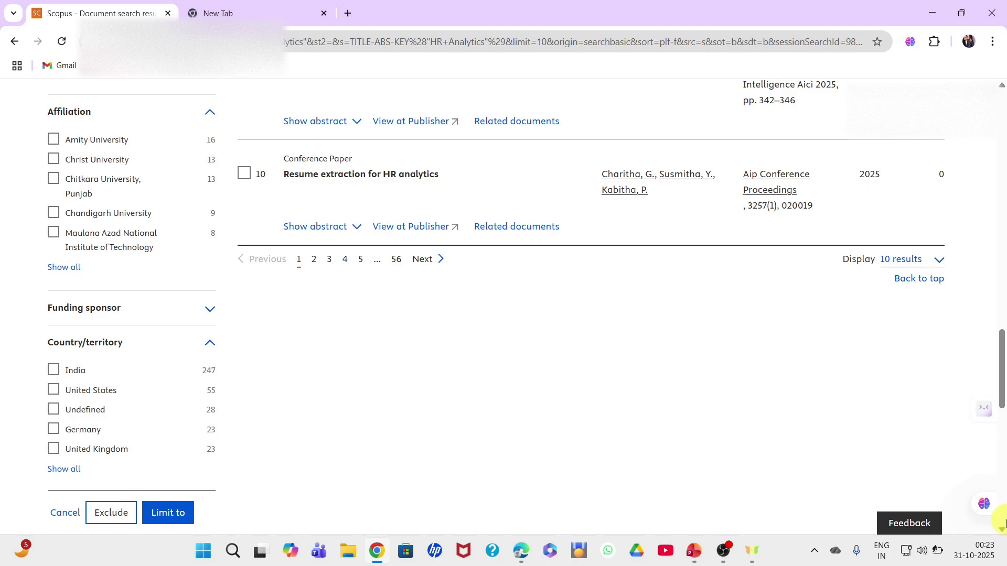
scroll(1002, 528, "down", 4)
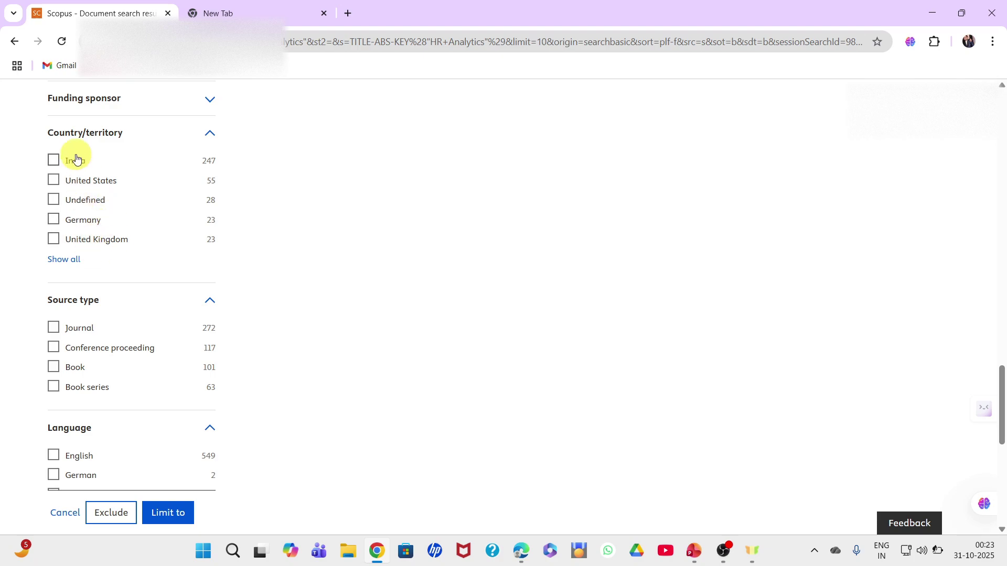
left_click(1001, 532)
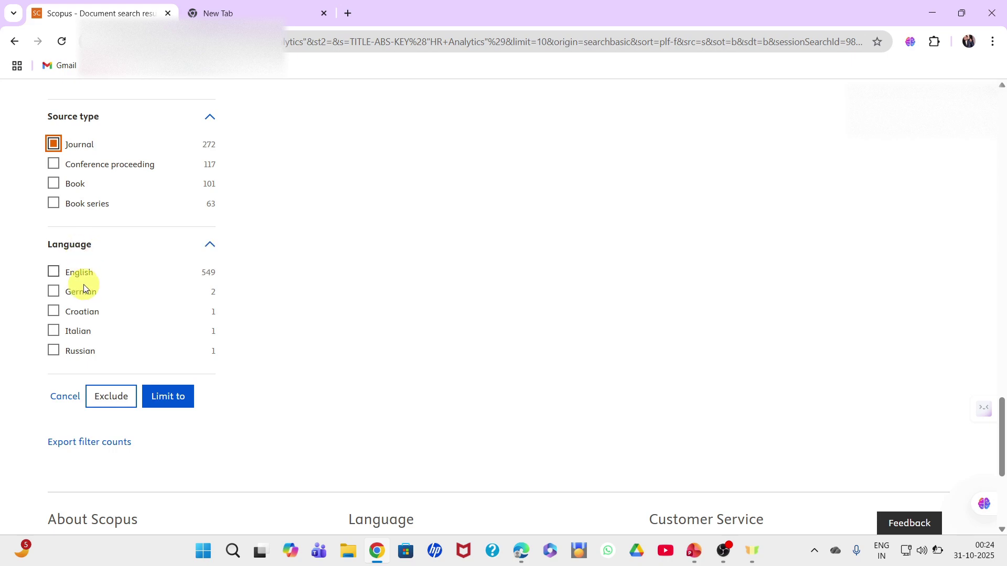
left_click(54, 276)
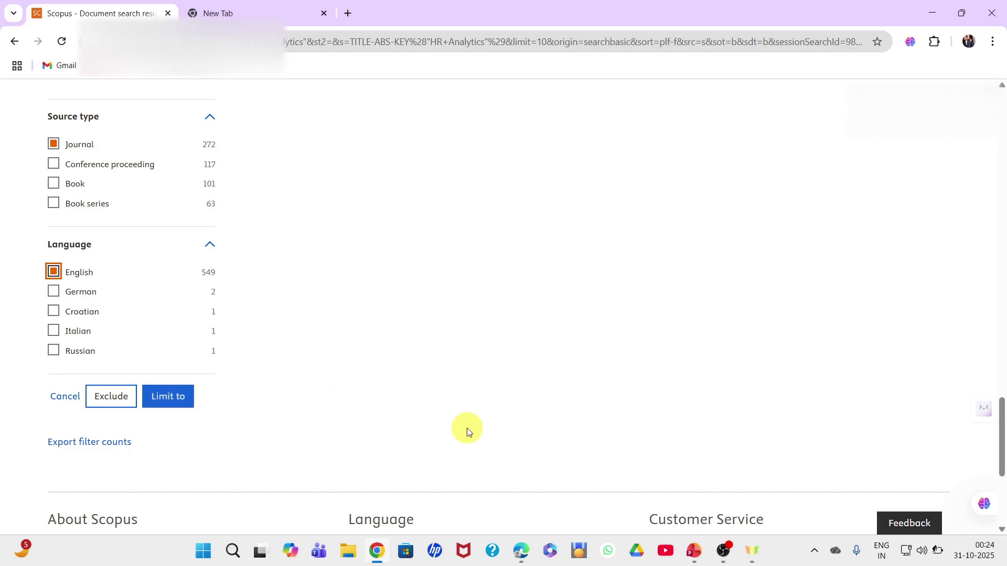
left_click_drag(1002, 439, 1003, 134)
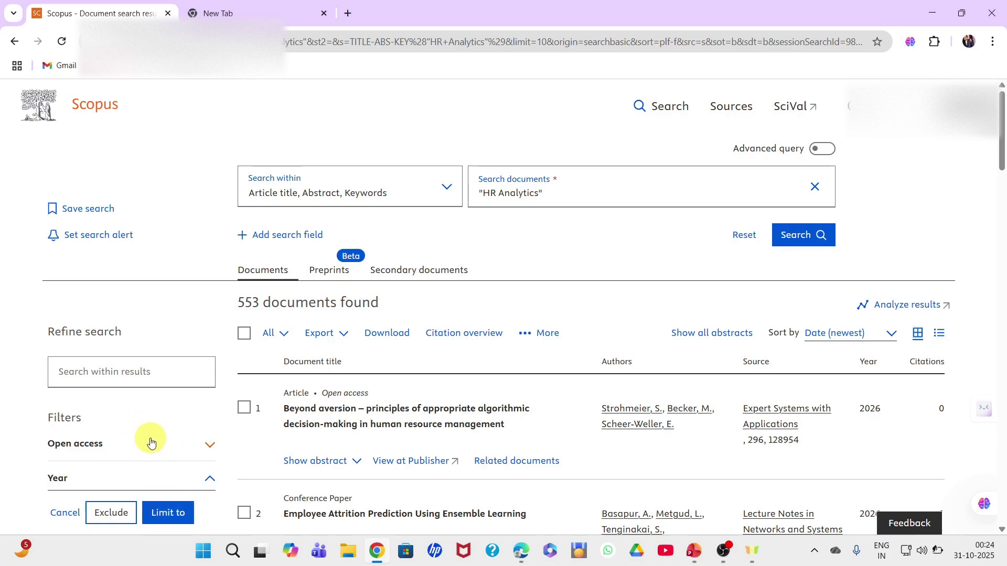
left_click(164, 515)
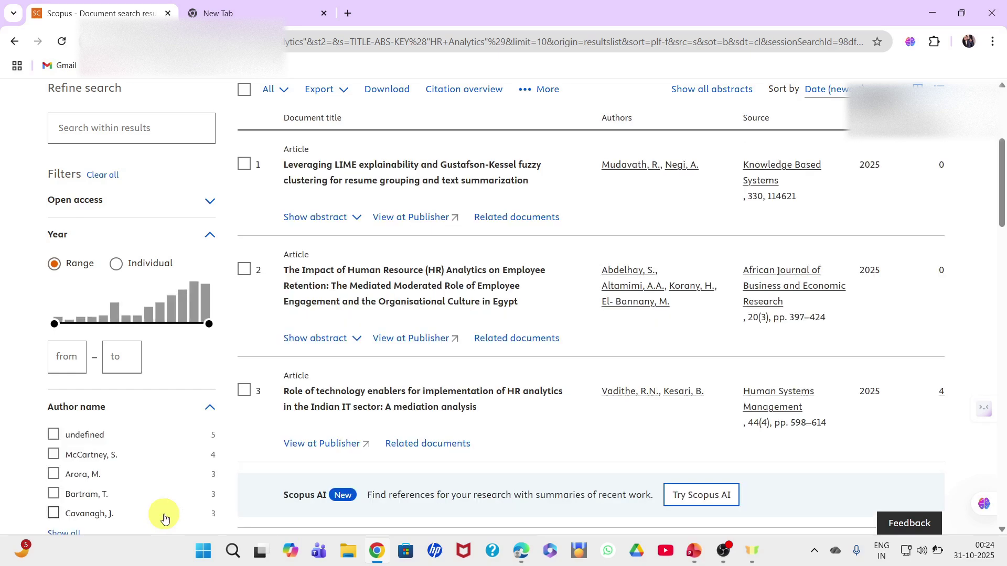
- Select all the filtered documents and open their export settings for the CSV file type
left_click(1002, 116)
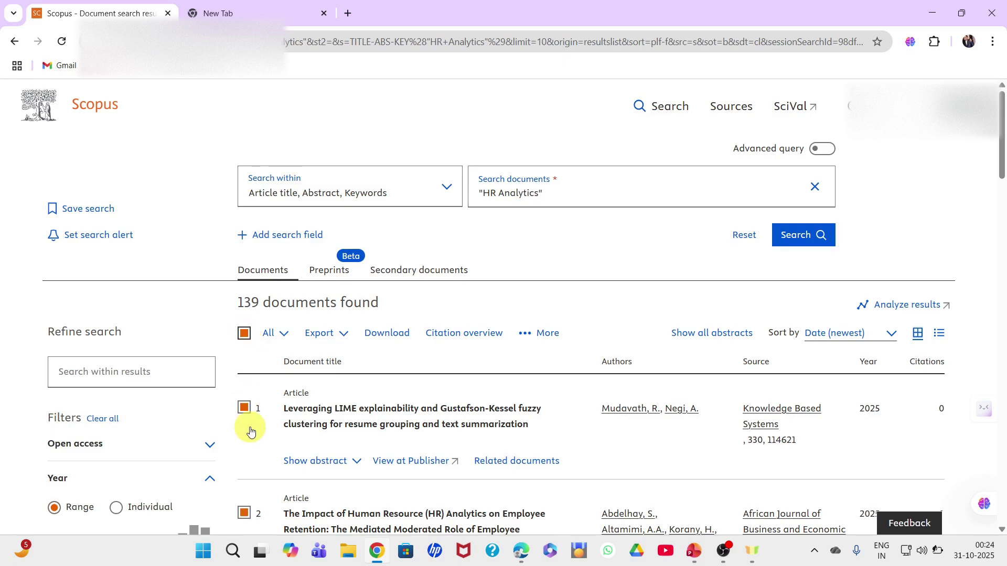
left_click(344, 339)
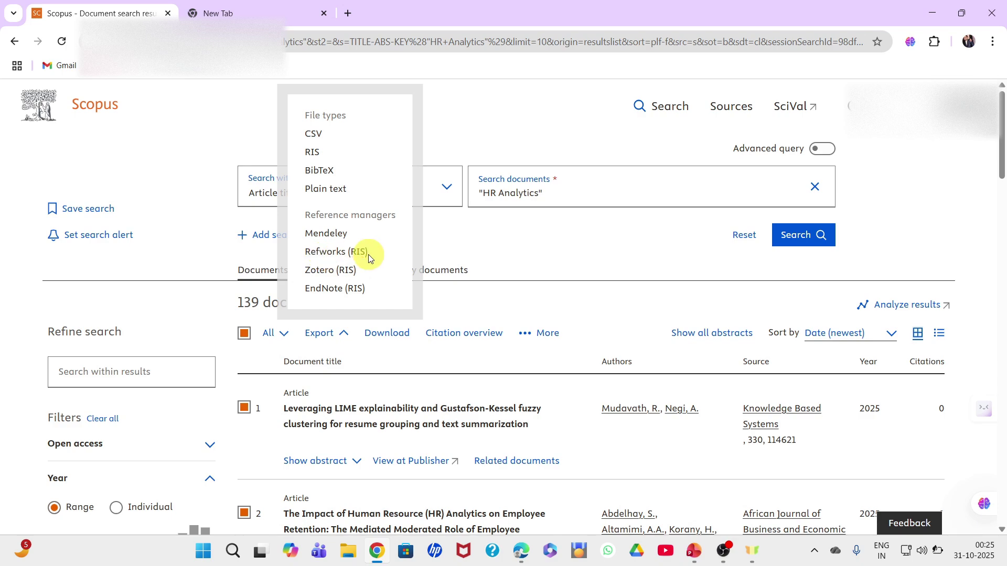
left_click(320, 142)
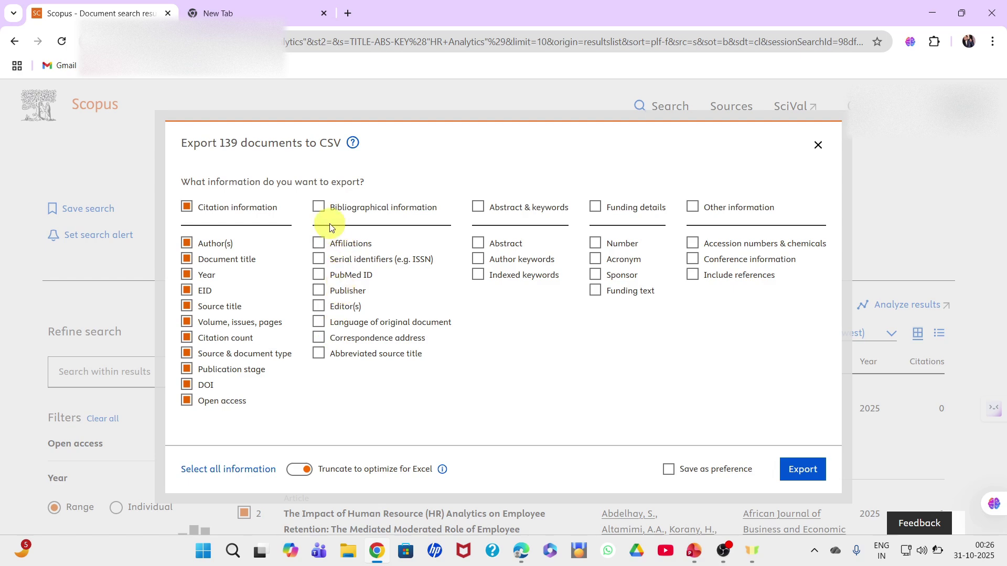
- Include bibliographical information, abstract & keywords, funding details and other information in the CSV export, and export the file
left_click(318, 207)
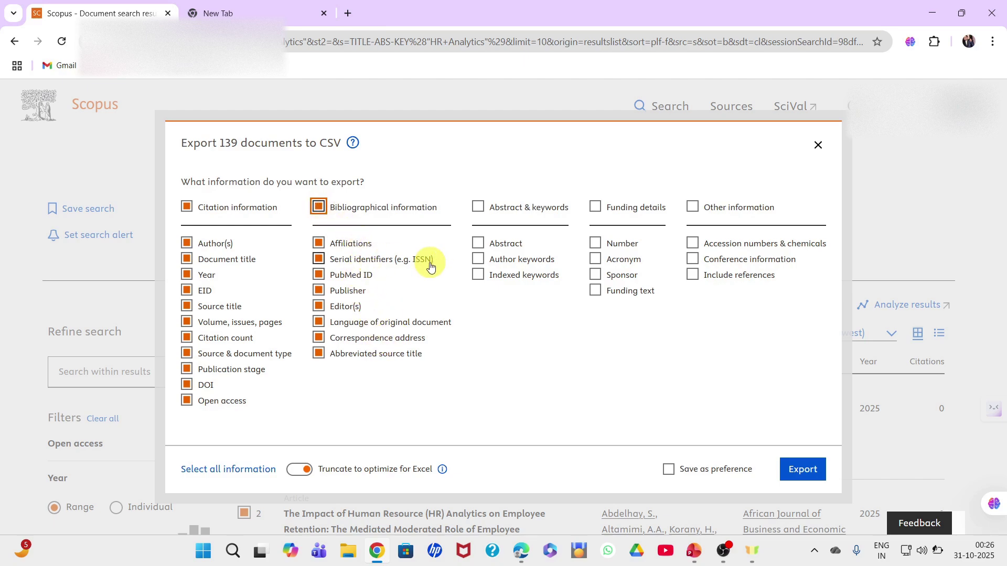
left_click(479, 208)
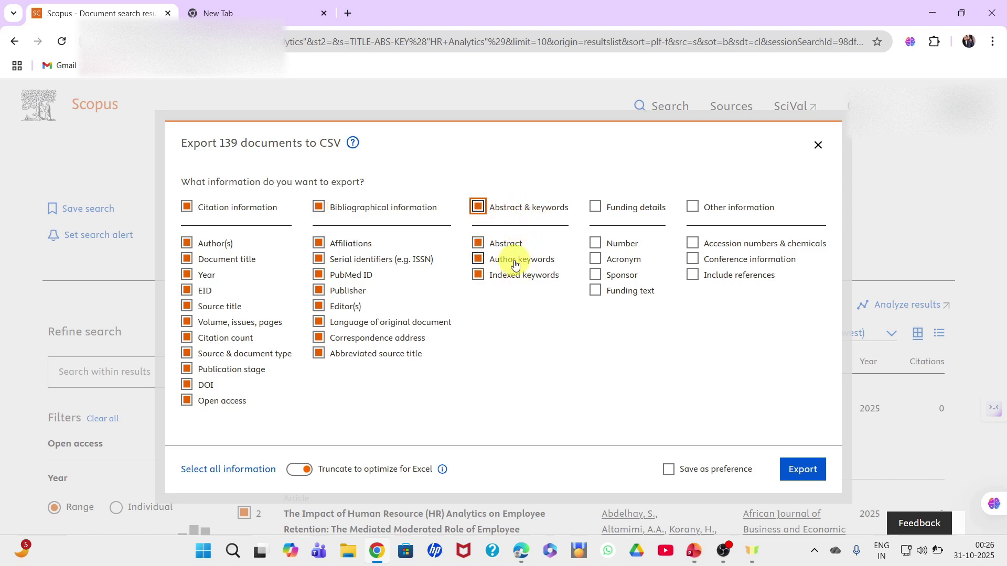
left_click(594, 208)
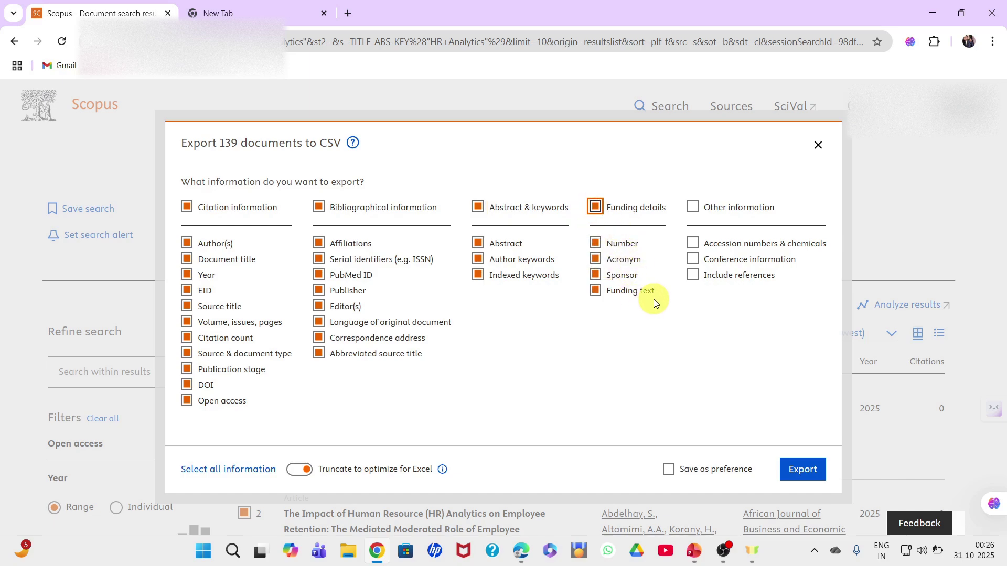
left_click(692, 206)
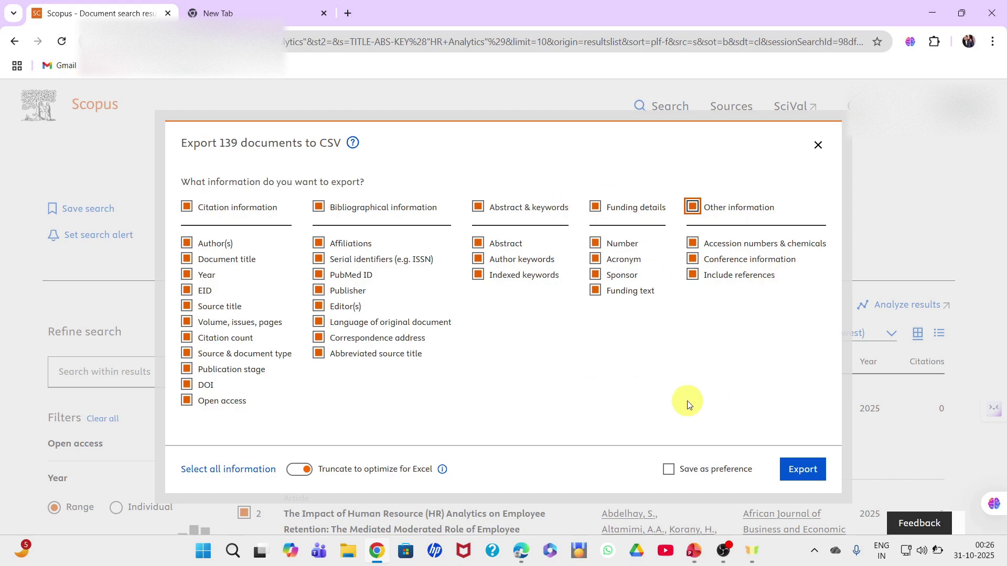
left_click(816, 477)
left_click(803, 470)
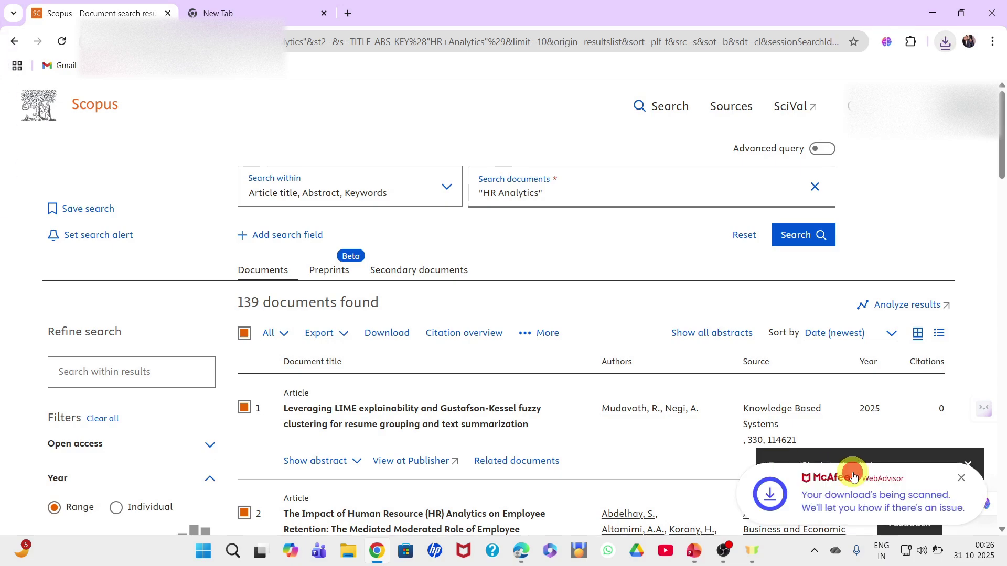
left_click(961, 477)
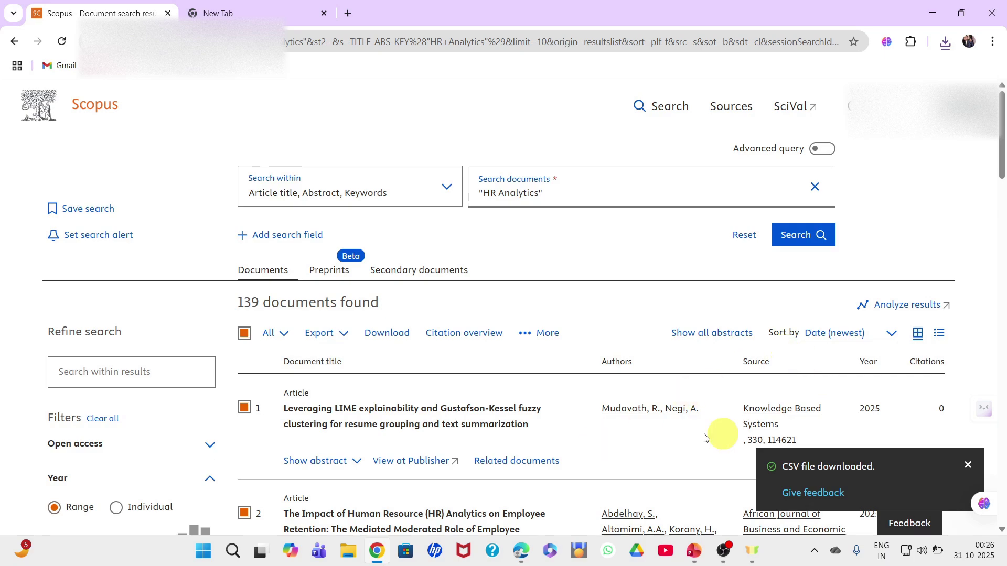
- Check the range options for downloading the selected documents, including a custom results range, without downloading
left_click(400, 342)
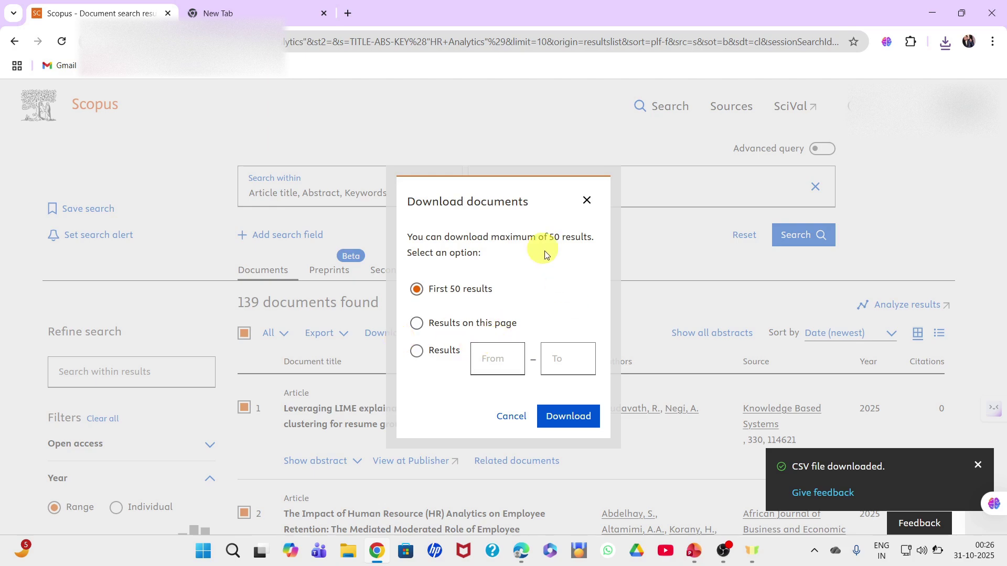
left_click(420, 354)
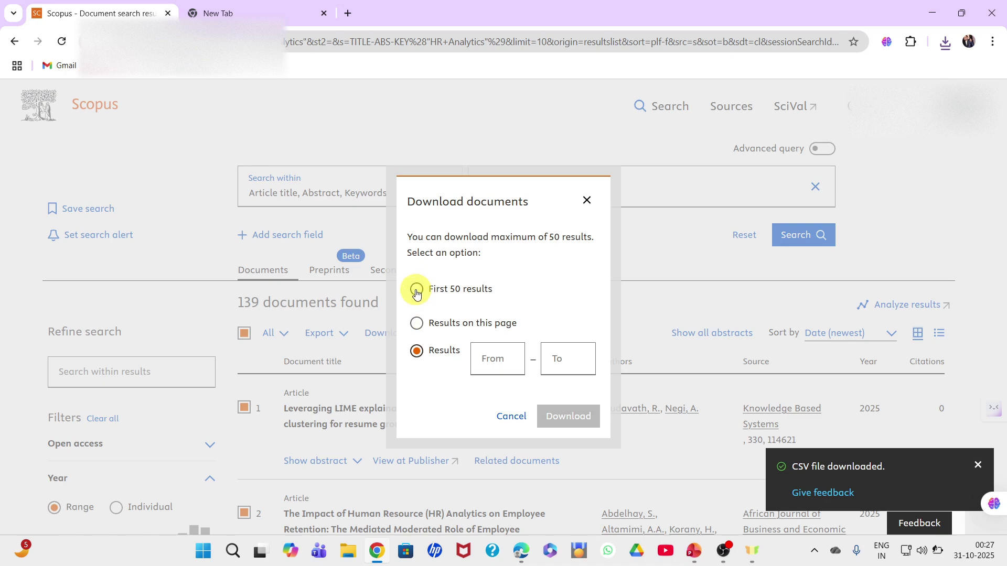
left_click(587, 200)
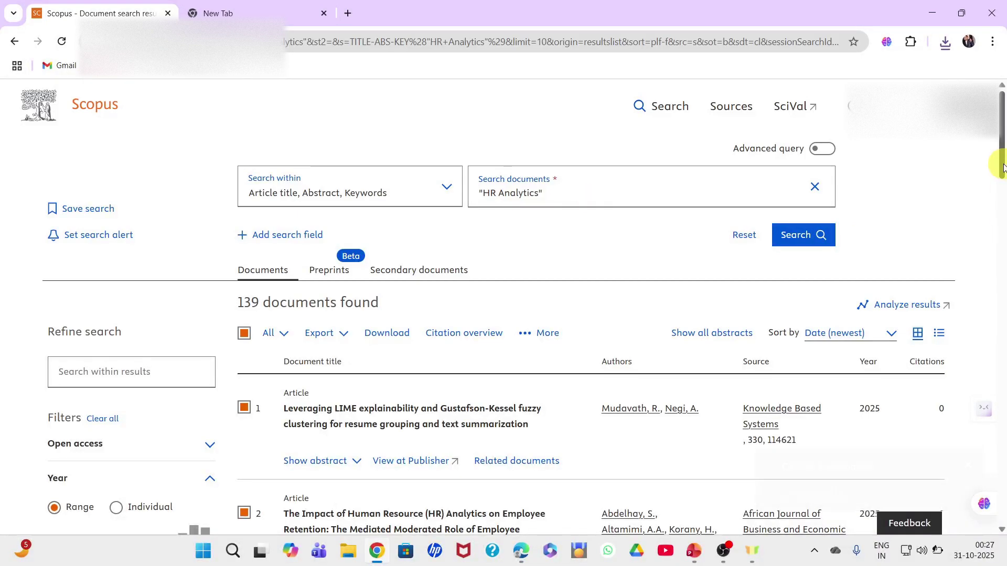
left_click_drag(1002, 164, 1002, 184)
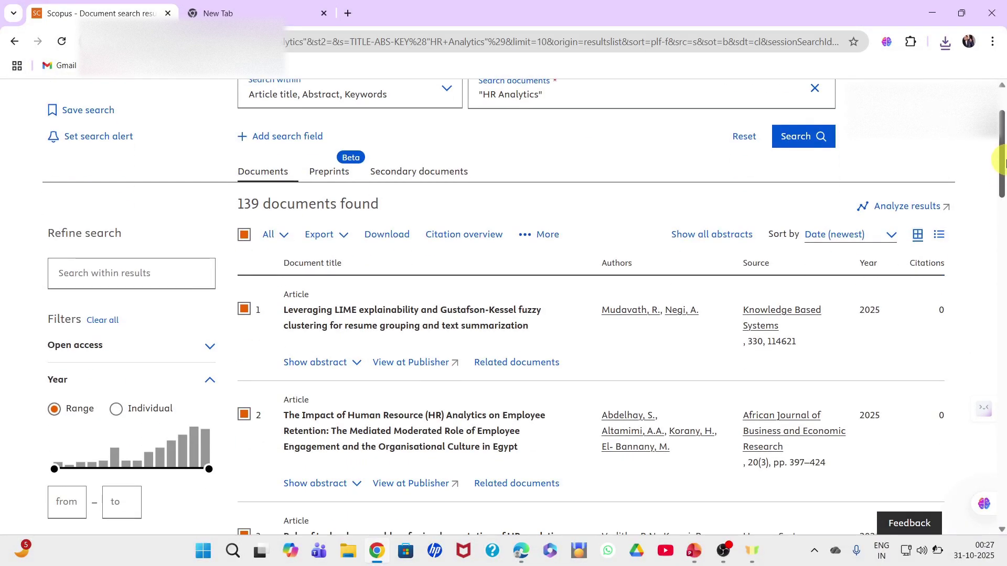
left_click(1003, 102)
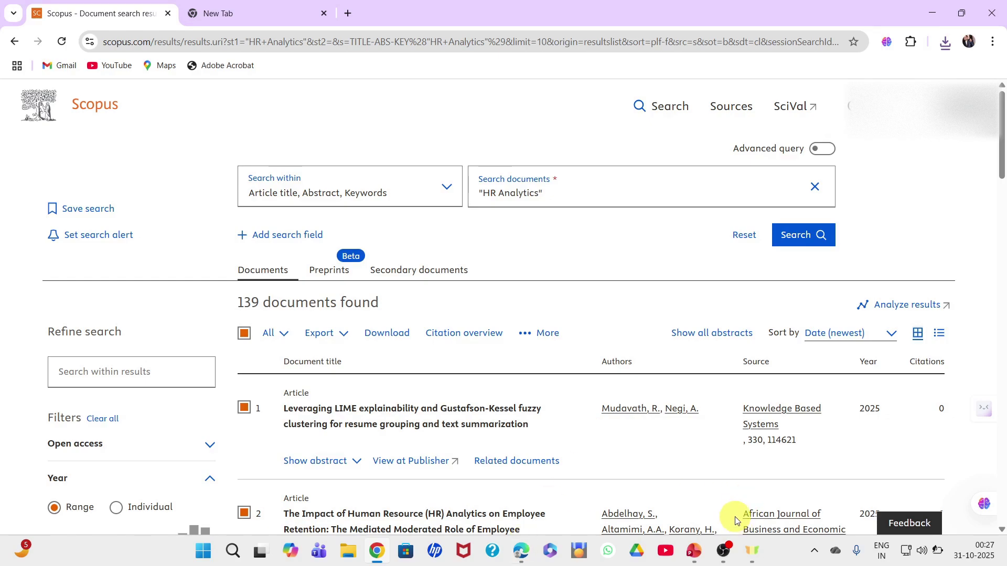
left_click(723, 551)
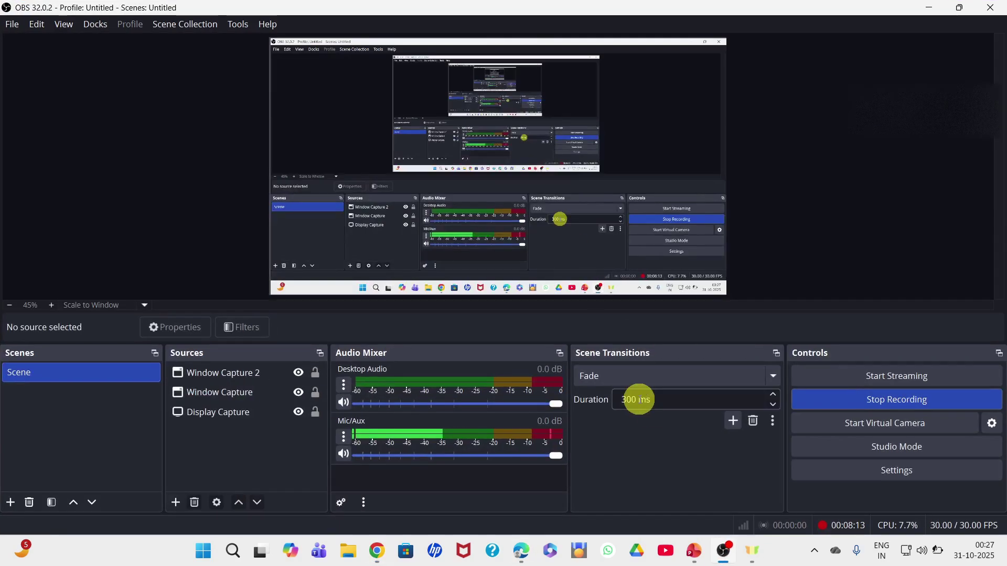